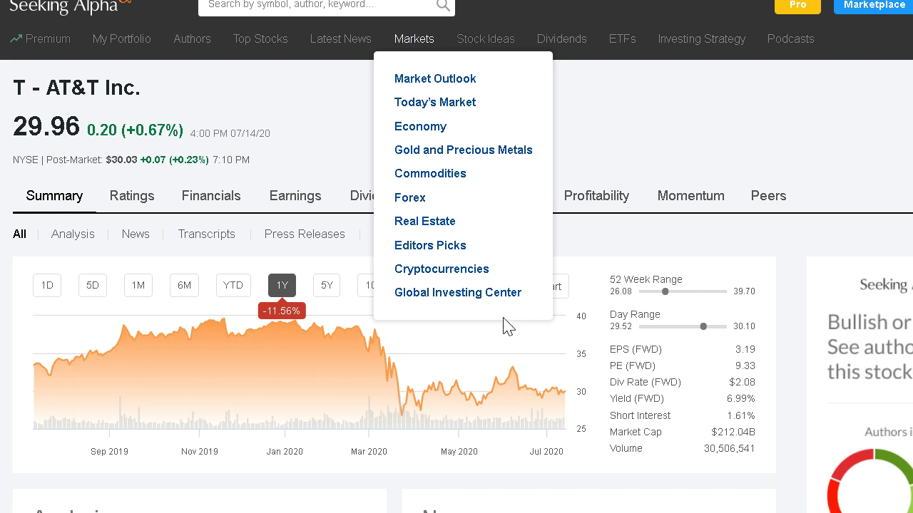
# Show AT&T's stock price chart over the five-year period
pyautogui.click(325, 288)
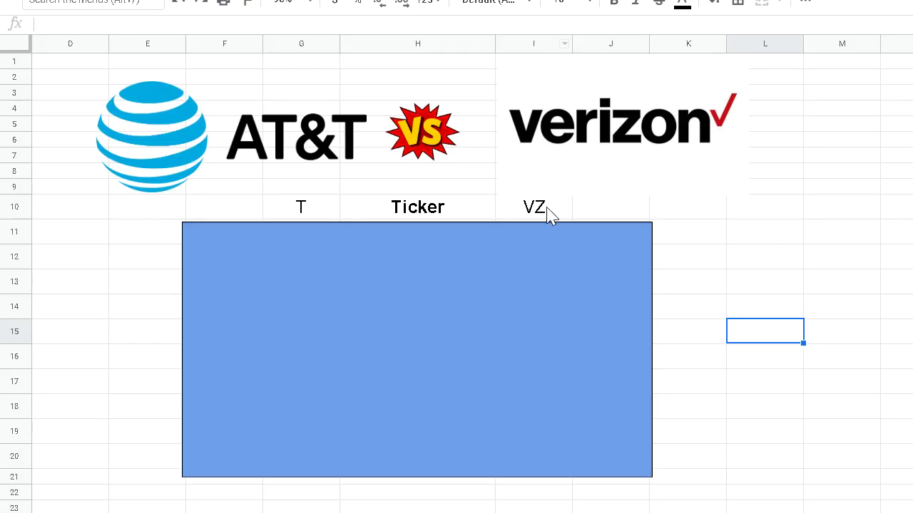
# Move the blue cover rectangle down to uncover the Market Cap row and tick Verizon's checkbox in J11
pyautogui.click(502, 261)
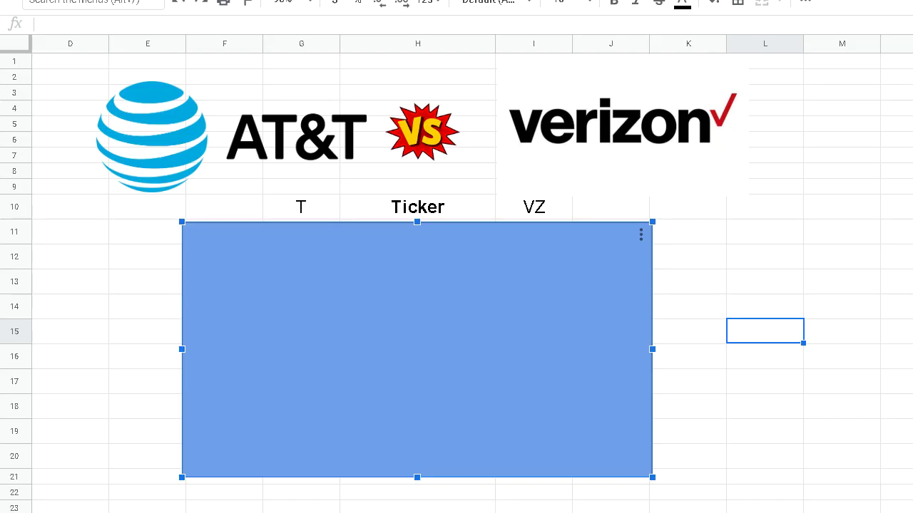
pyautogui.press('Down')
pyautogui.press('Down')
pyautogui.press('Down')
pyautogui.press('Down')
pyautogui.press('Down')
pyautogui.press('Down')
pyautogui.press('Down')
pyautogui.press('Down')
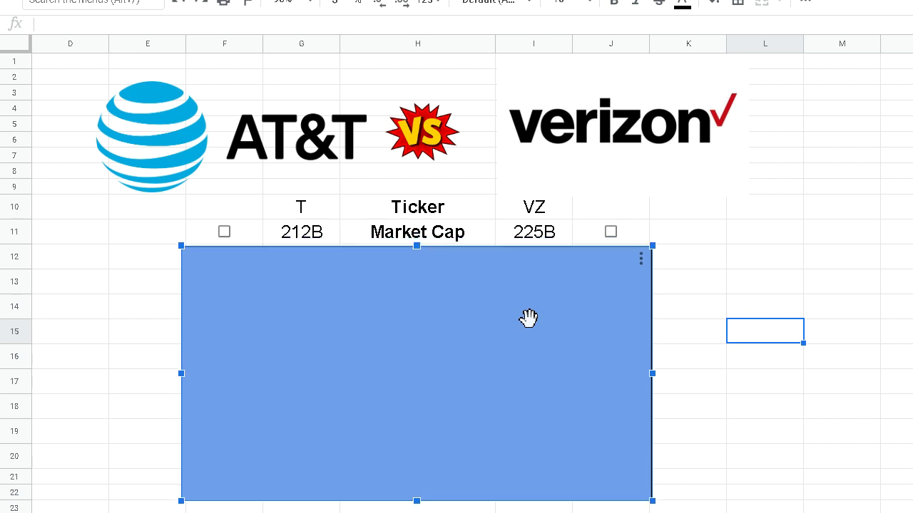
pyautogui.click(610, 231)
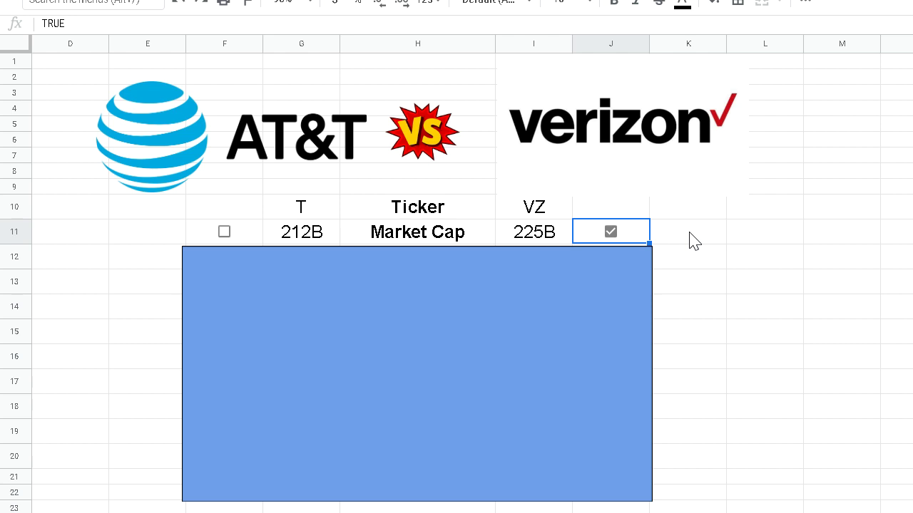
# Move the blue cover rectangle down one row to uncover the Revenue comparison in row 12
pyautogui.click(502, 303)
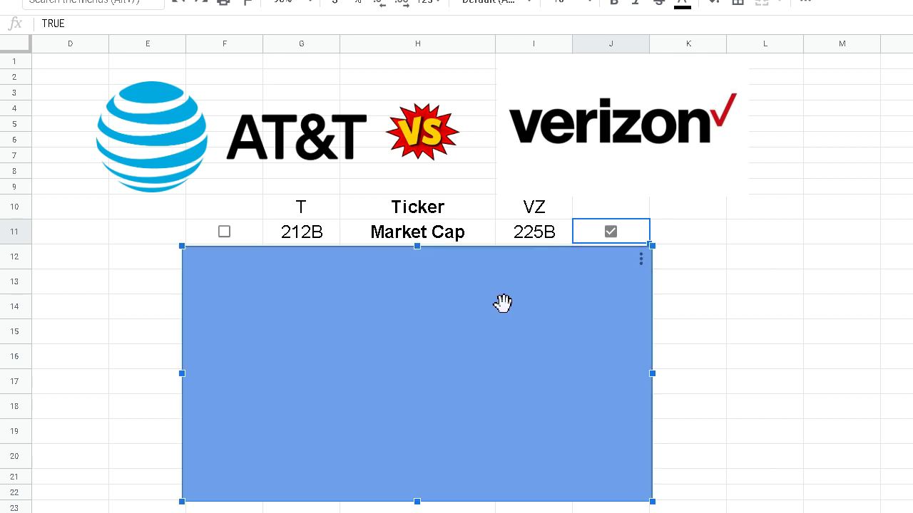
pyautogui.press('Down')
pyautogui.press('Down')
pyautogui.press('Down')
pyautogui.press('Down')
pyautogui.press('Down')
pyautogui.press('Down')
pyautogui.press('Down')
pyautogui.press('Down')
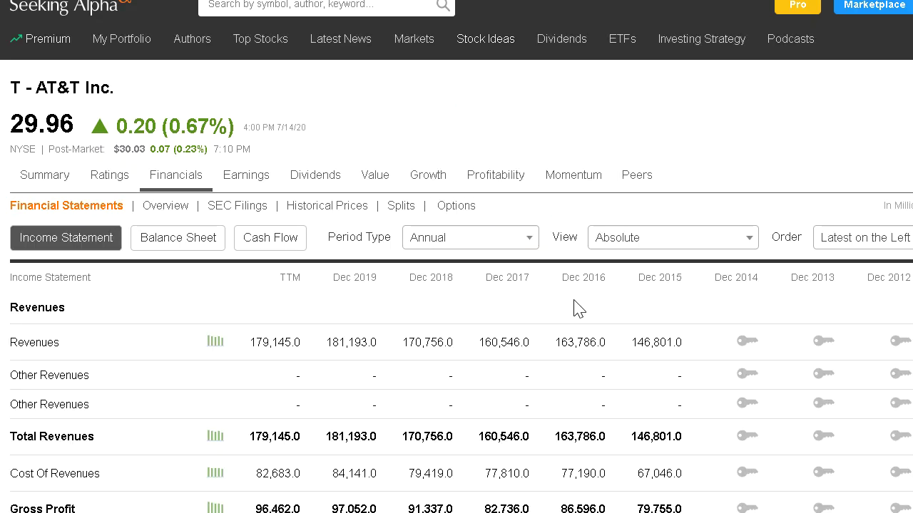
# Check the revenue lines in AT&T's and Verizon's income statements and tick AT&T's Revenue checkbox in F12
pyautogui.scroll(-2, 368, 388)
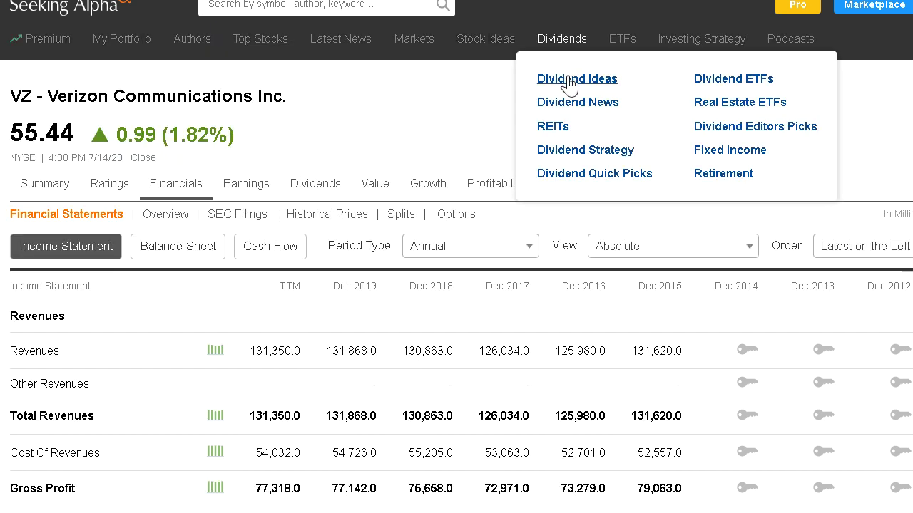
pyautogui.scroll(-2, 316, 362)
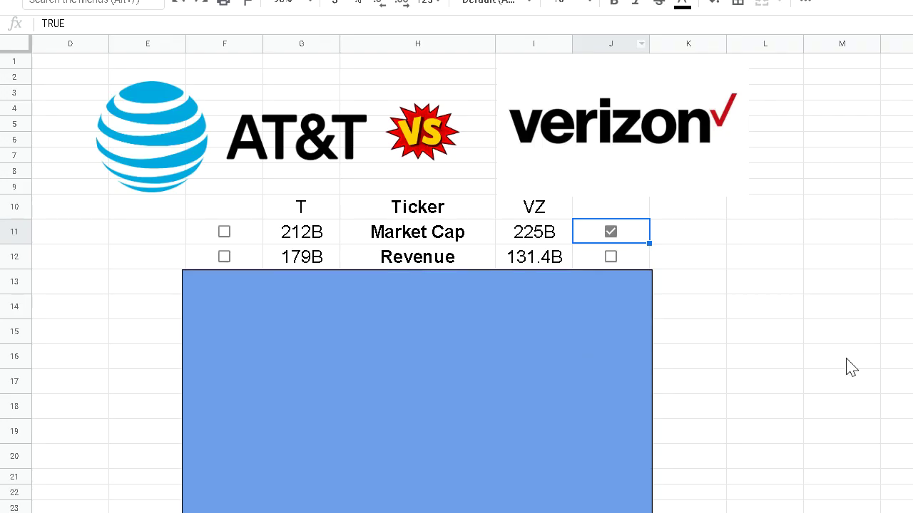
pyautogui.click(223, 258)
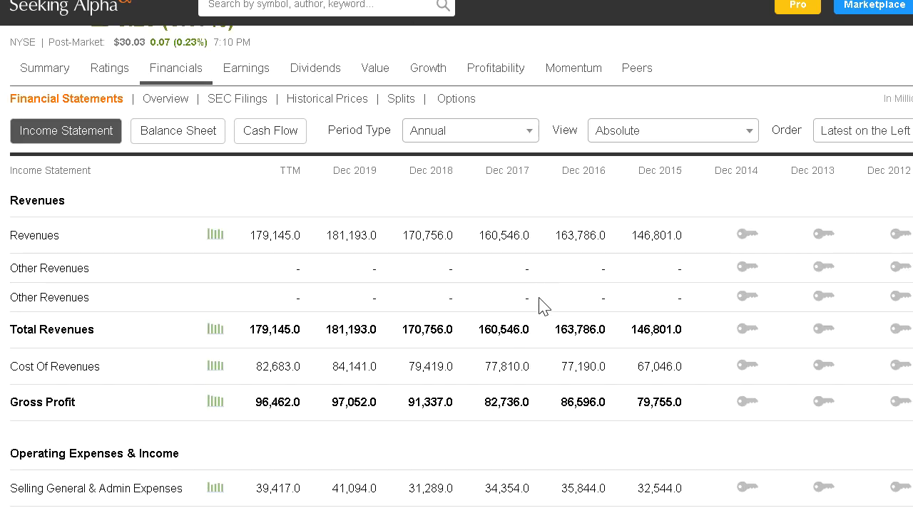
# Examine the earnings and net income lines in the income statement on Seeking Alpha
pyautogui.scroll(-5, 540, 305)
pyautogui.scroll(-6, 532, 306)
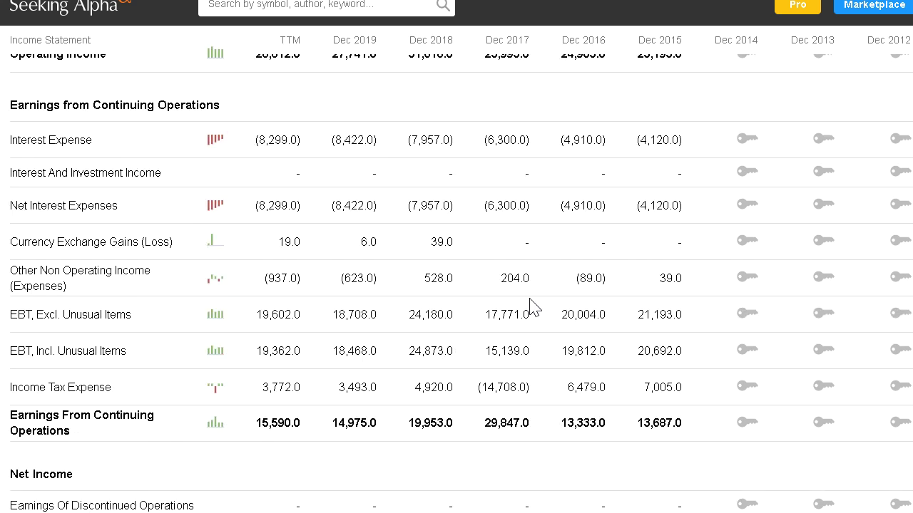
pyautogui.scroll(-2, 445, 329)
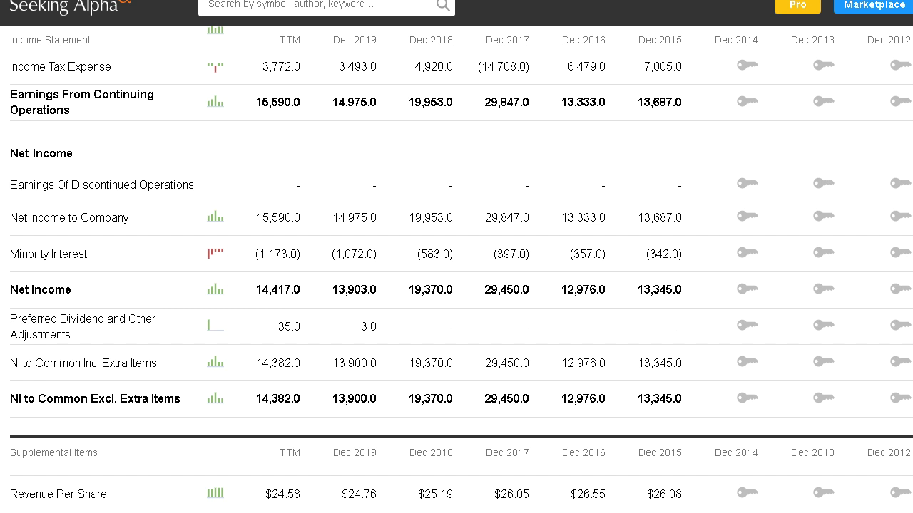
pyautogui.scroll(10, 542, 114)
pyautogui.scroll(-3, 546, 261)
pyautogui.scroll(-8, 540, 271)
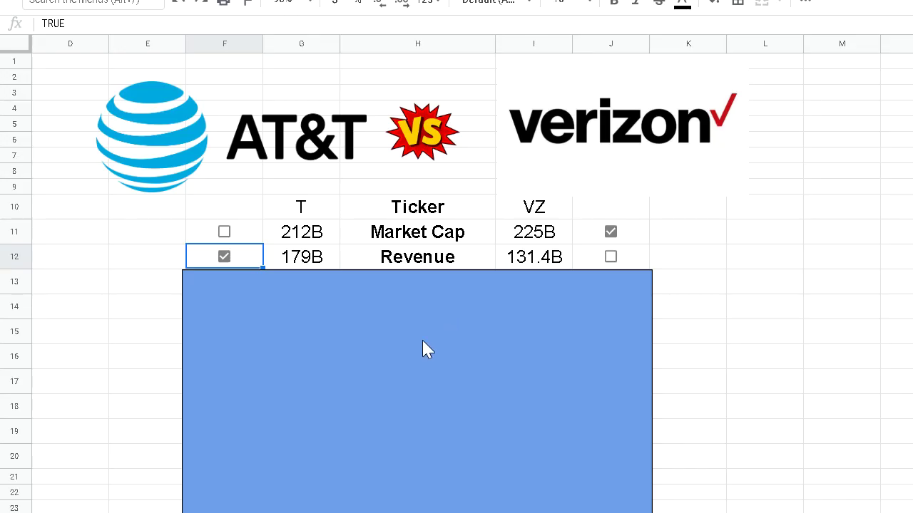
# Move the blue cover rectangle below row 13 to uncover Profit and tick Verizon's checkbox in J13
pyautogui.click(422, 340)
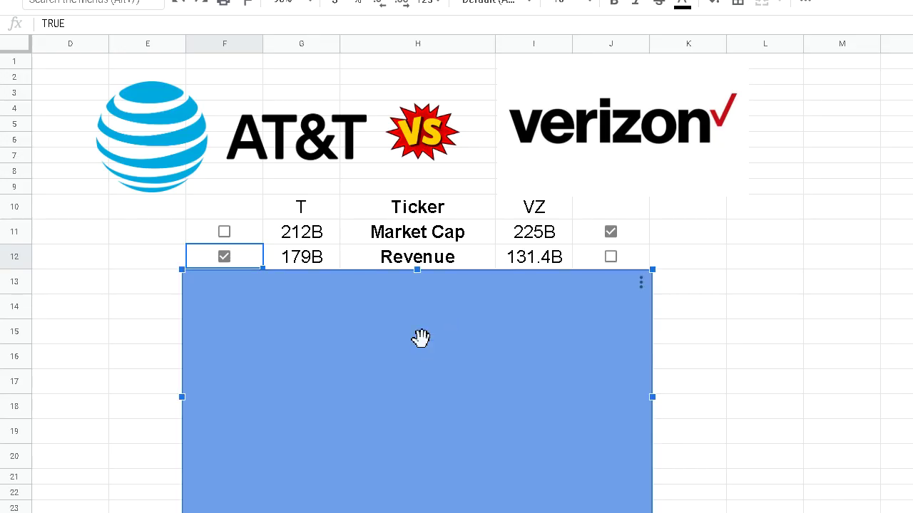
pyautogui.press('Down')
pyautogui.press('Down')
pyautogui.press('Down')
pyautogui.press('Down')
pyautogui.press('Down')
pyautogui.press('Down')
pyautogui.press('Down')
pyautogui.press('Down')
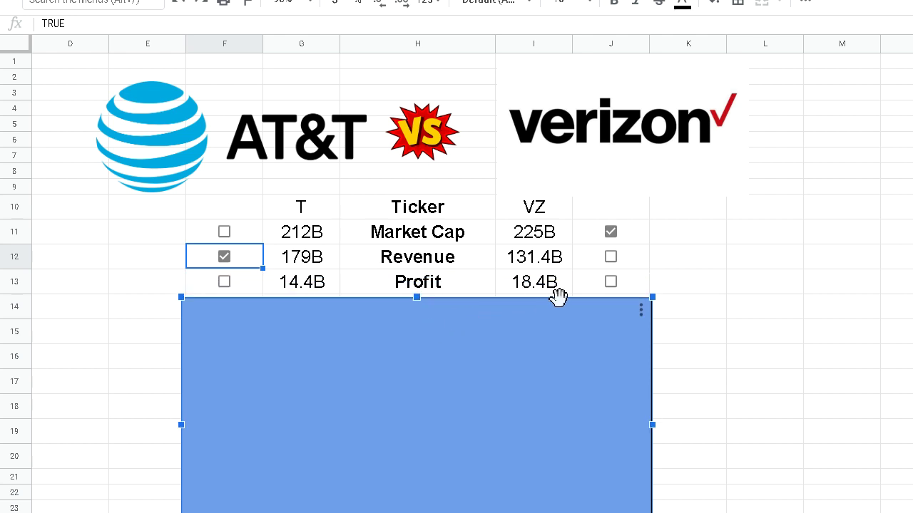
pyautogui.click(611, 286)
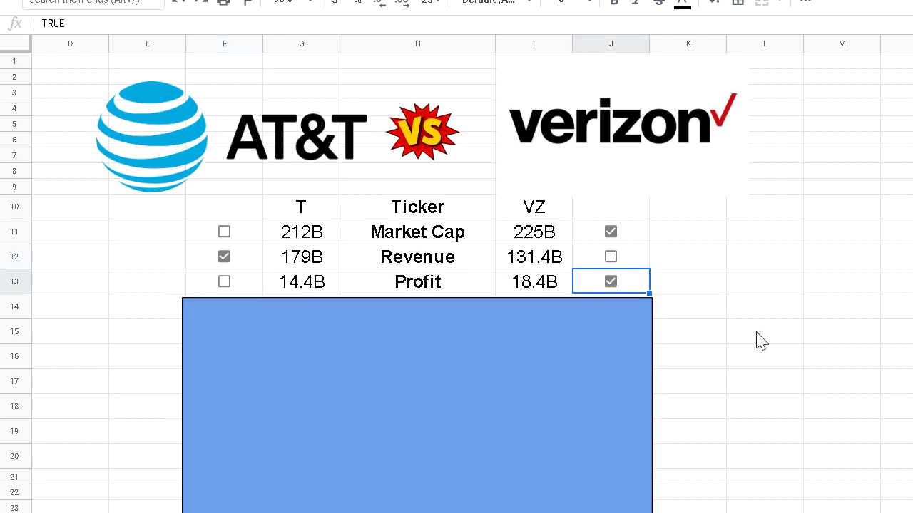
# Uncover the Profit Margin row by shifting the blue rectangle down and tick Verizon's checkbox in J14
pyautogui.click(536, 394)
pyautogui.press('Down')
pyautogui.press('Down')
pyautogui.press('Down')
pyautogui.press('Down')
pyautogui.press('Down')
pyautogui.press('Down')
pyautogui.press('Down')
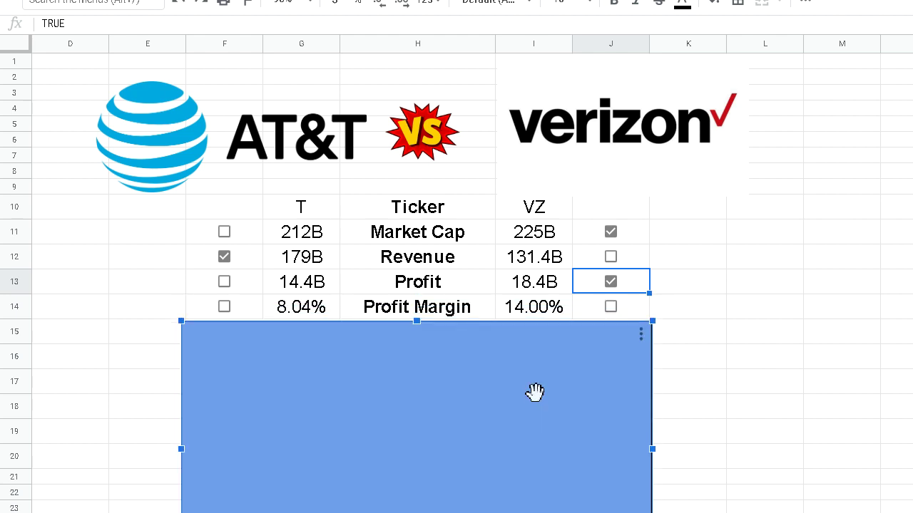
pyautogui.click(611, 308)
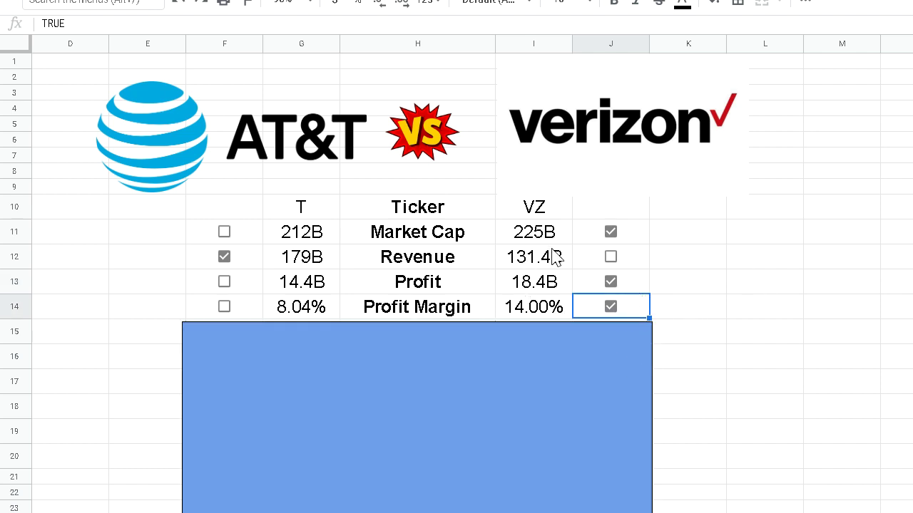
pyautogui.click(697, 318)
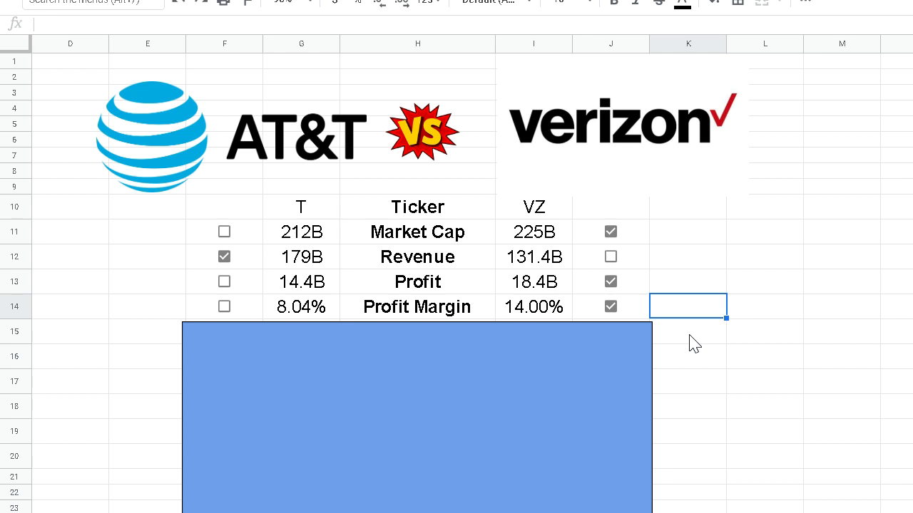
# Shift the blue rectangle down to uncover the P/E Ratio row and tick AT&T's checkbox in F15
pyautogui.click(469, 362)
pyautogui.press('Down')
pyautogui.press('Down')
pyautogui.press('Down')
pyautogui.press('Down')
pyautogui.press('Down')
pyautogui.press('Down')
pyautogui.press('Down')
pyautogui.press('Down')
pyautogui.press('Down')
pyautogui.press('Down')
pyautogui.press('Down')
pyautogui.press('Down')
pyautogui.press('Down')
pyautogui.press('Down')
pyautogui.press('Down')
pyautogui.press('Down')
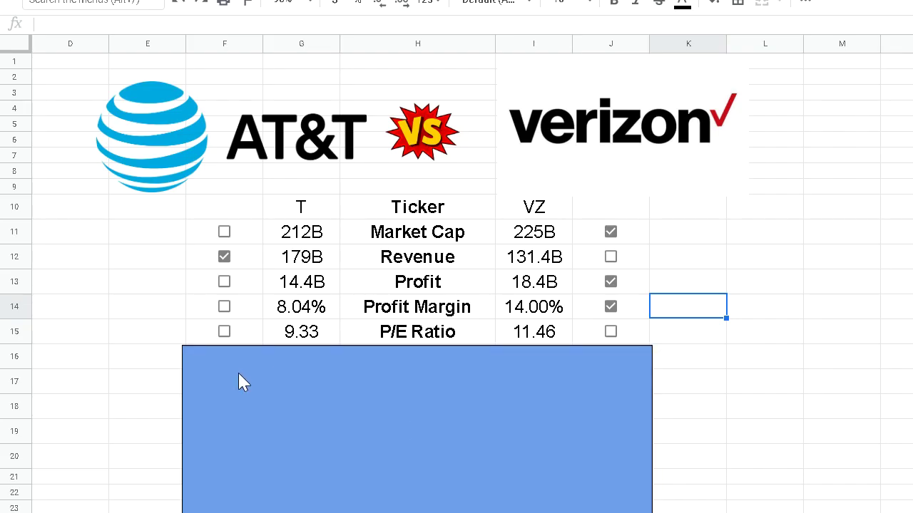
pyautogui.click(225, 333)
# Shift the blue rectangle down to uncover the Dividend Yield row and tick AT&T's checkbox in F16
pyautogui.click(451, 433)
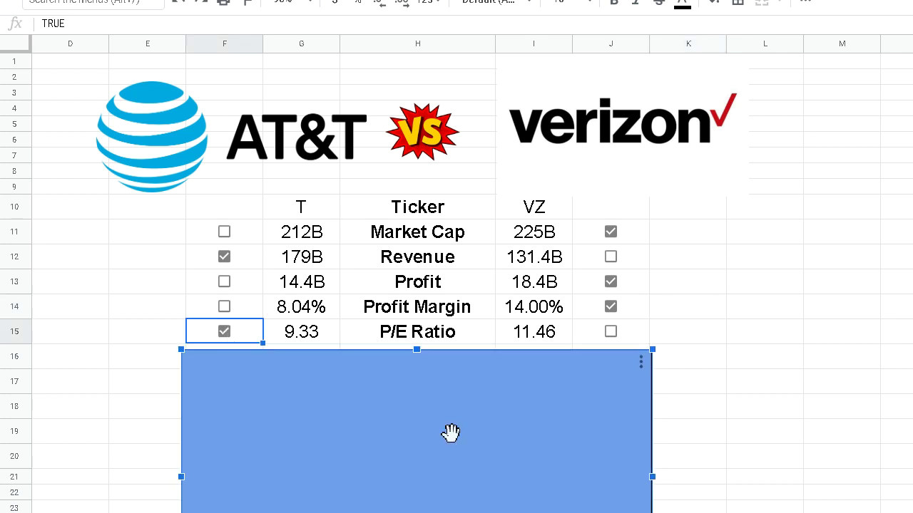
pyautogui.press('Down')
pyautogui.press('Down')
pyautogui.press('Down')
pyautogui.press('Down')
pyautogui.press('Down')
pyautogui.press('Down')
pyautogui.press('Down')
pyautogui.press('Down')
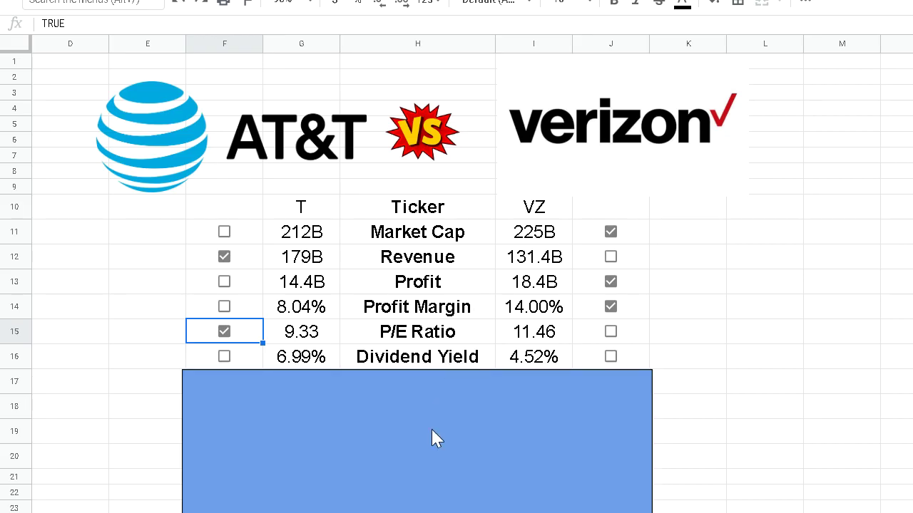
pyautogui.click(224, 358)
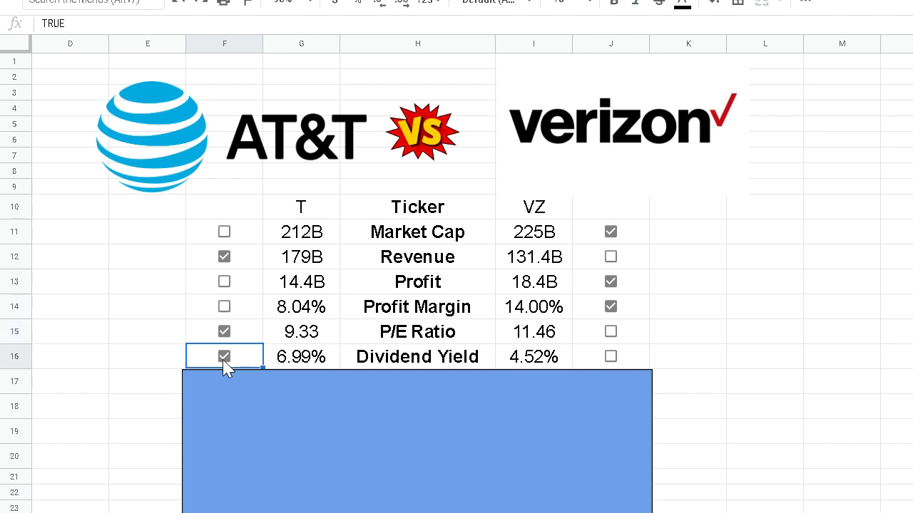
# Align the blue rectangle just below row 17 to uncover only Dividend Safety and tick Verizon's checkbox in J17
pyautogui.click(440, 446)
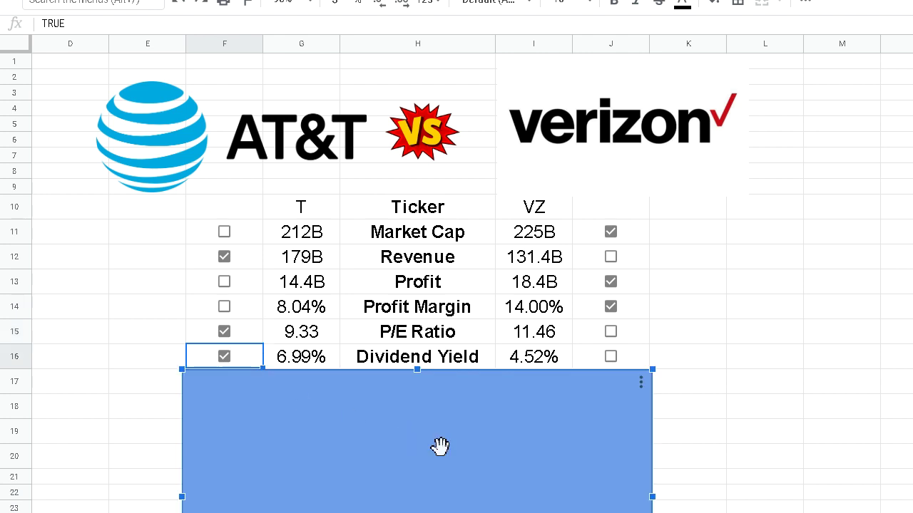
pyautogui.press('Down')
pyautogui.press('Down')
pyautogui.press('Down')
pyautogui.press('Down')
pyautogui.press('Down')
pyautogui.press('Down')
pyautogui.press('Down')
pyautogui.press('Down')
pyautogui.press('Down')
pyautogui.press('Down')
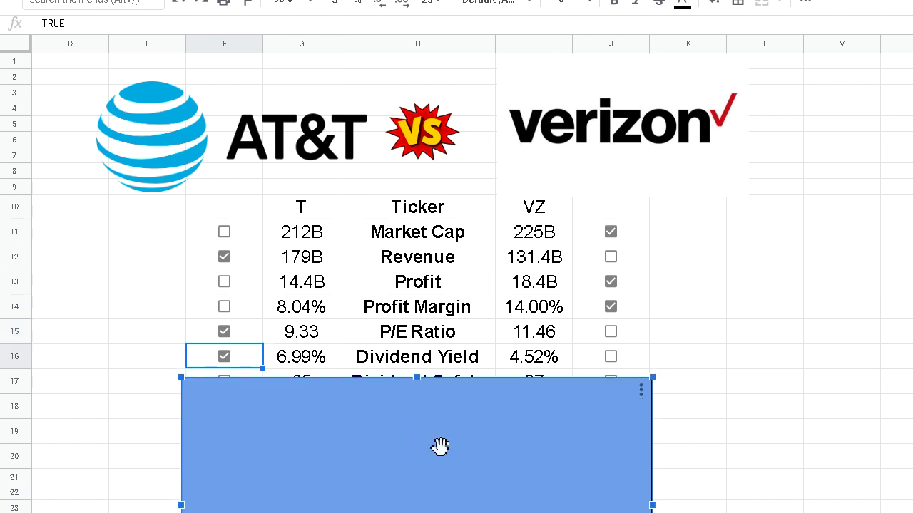
pyautogui.press('Down')
pyautogui.press('Down')
pyautogui.press('Down')
pyautogui.press('Down')
pyautogui.press('Down')
pyautogui.press('Down')
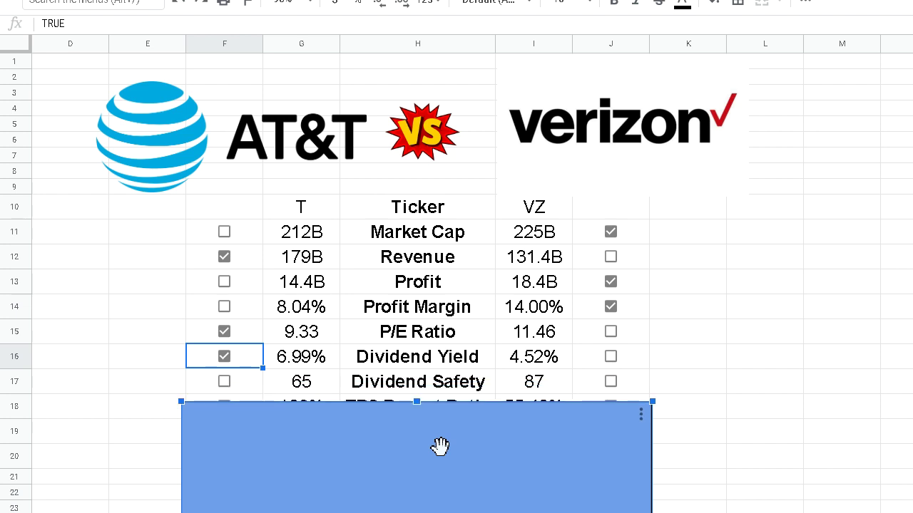
pyautogui.press('Up')
pyautogui.press('Up')
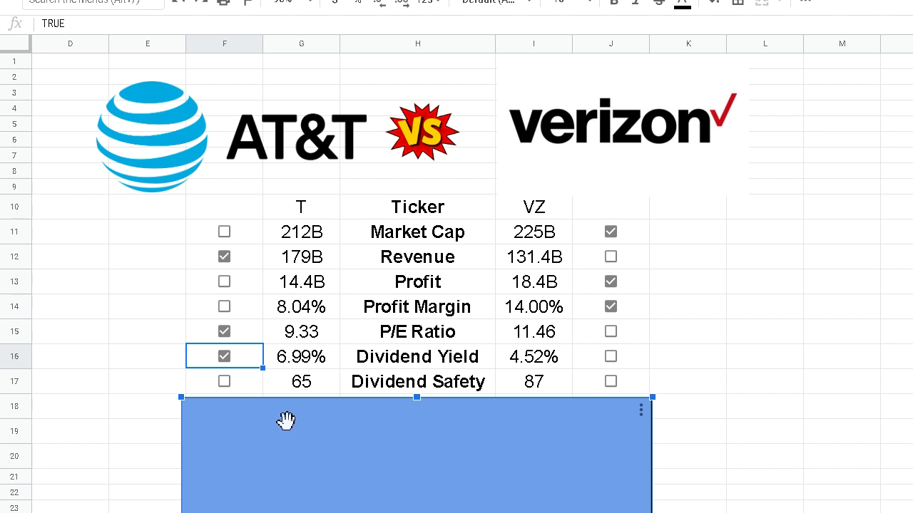
pyautogui.click(611, 383)
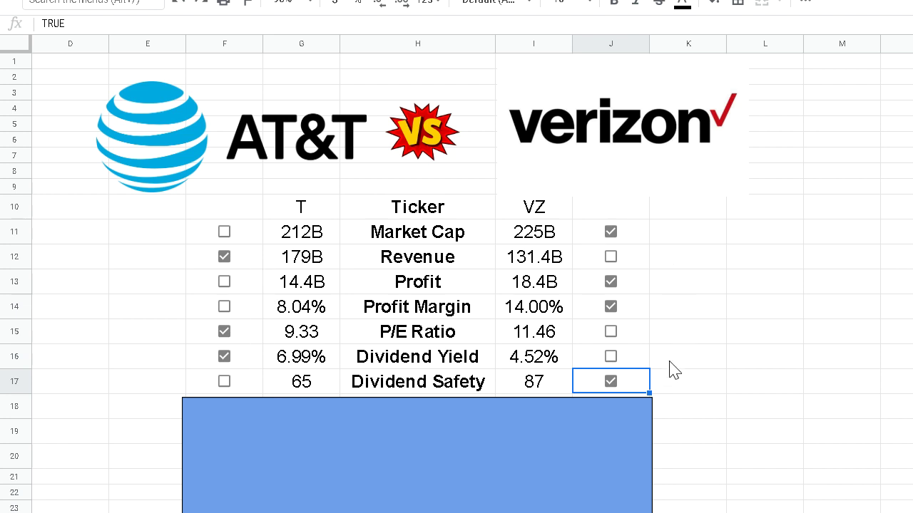
# Shift the blue rectangle down to uncover the EPS Payout Ratio row and tick Verizon's checkbox in J18
pyautogui.click(524, 430)
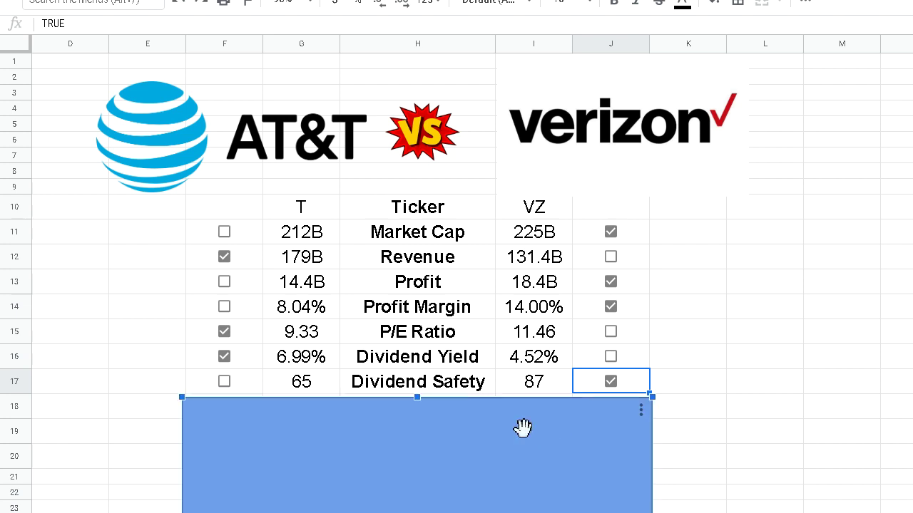
pyautogui.press('Down')
pyautogui.press('Down')
pyautogui.press('Down')
pyautogui.press('Down')
pyautogui.press('Down')
pyautogui.press('Down')
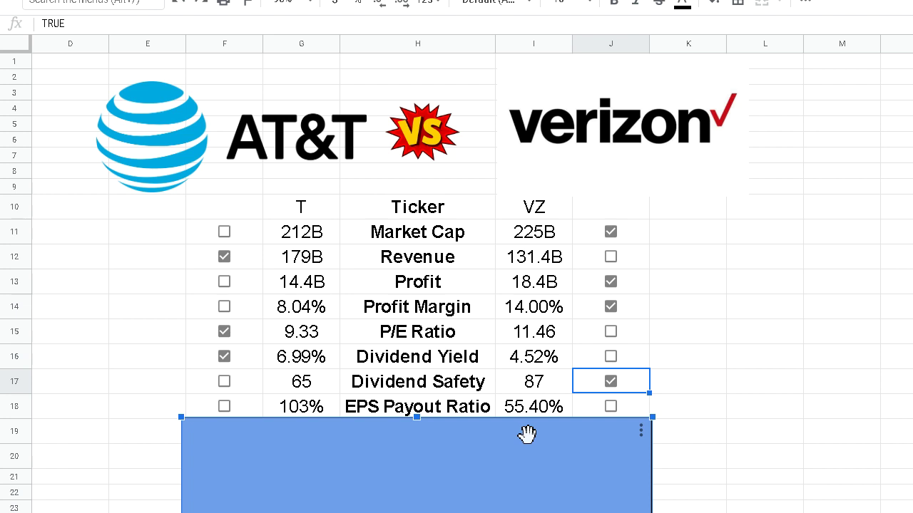
pyautogui.click(610, 407)
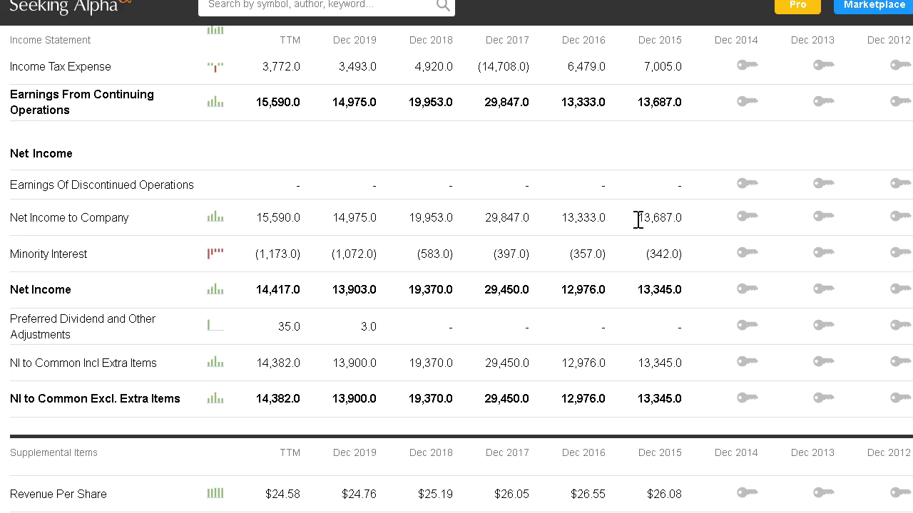
# Examine AT&T's EPS, dividend per share and payout ratio in the income statement's supplemental items on Seeking Alpha
pyautogui.scroll(-6, 625, 236)
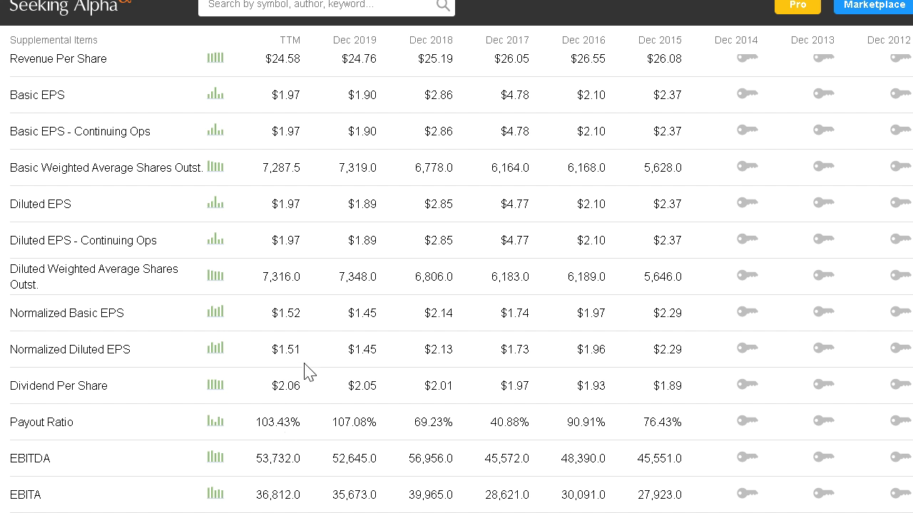
pyautogui.scroll(2, 305, 371)
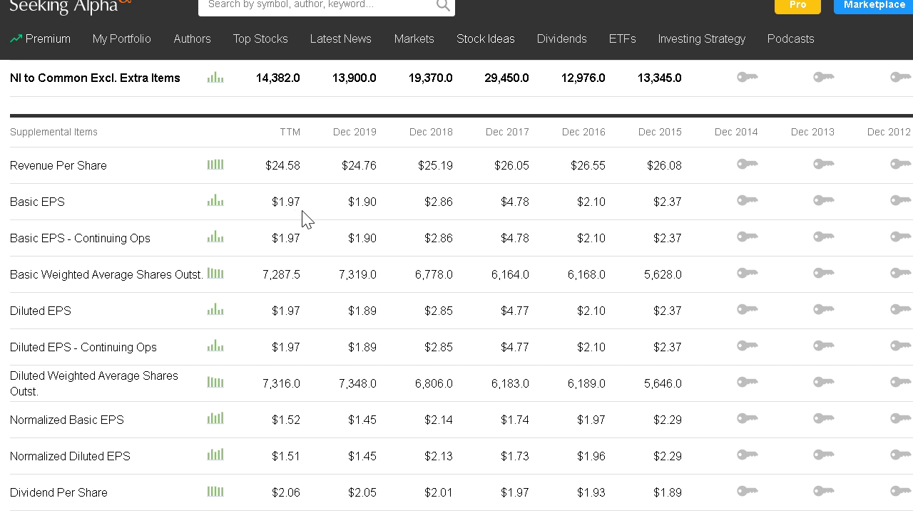
pyautogui.scroll(-2, 310, 223)
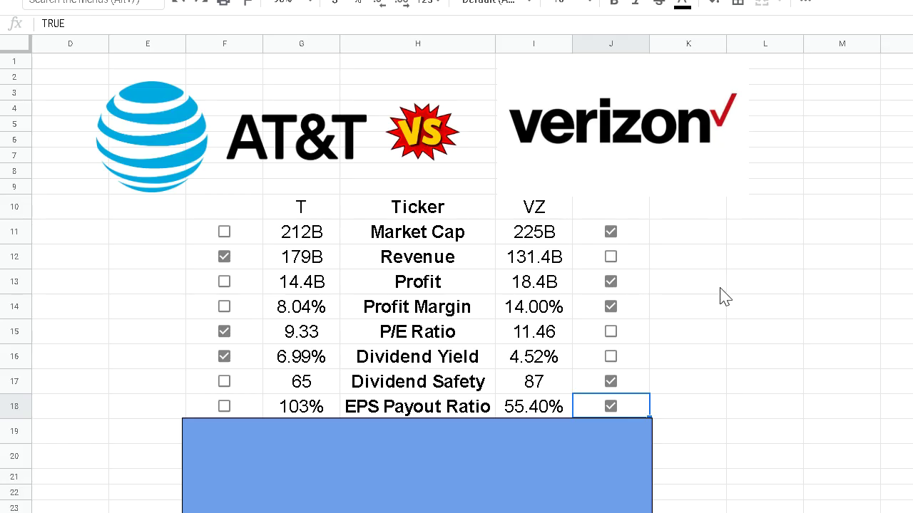
# Move the blue cover rectangle in the comparison spreadsheet down to uncover the FCF Payout Ratio in row 19
pyautogui.click(524, 462)
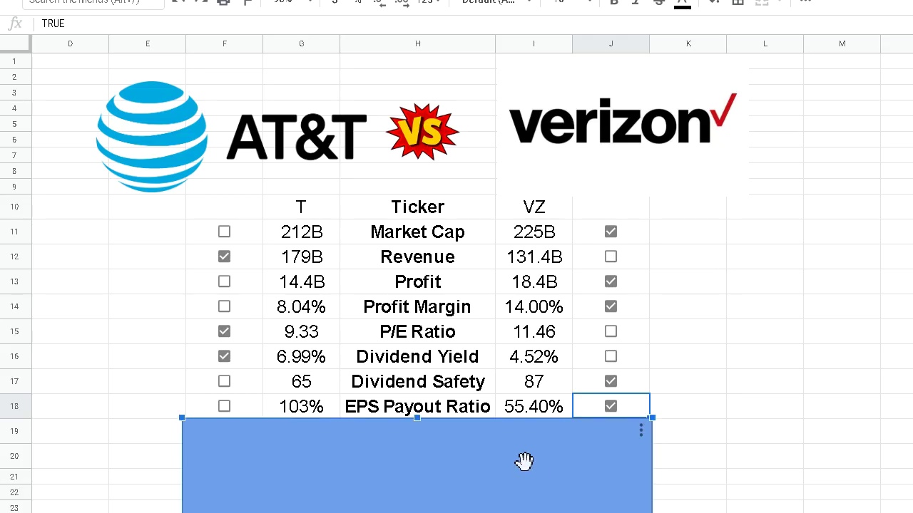
pyautogui.press('Down')
pyautogui.press('Down')
pyautogui.press('Down')
pyautogui.press('Down')
pyautogui.press('Down')
pyautogui.press('Down')
pyautogui.press('Down')
pyautogui.press('Down')
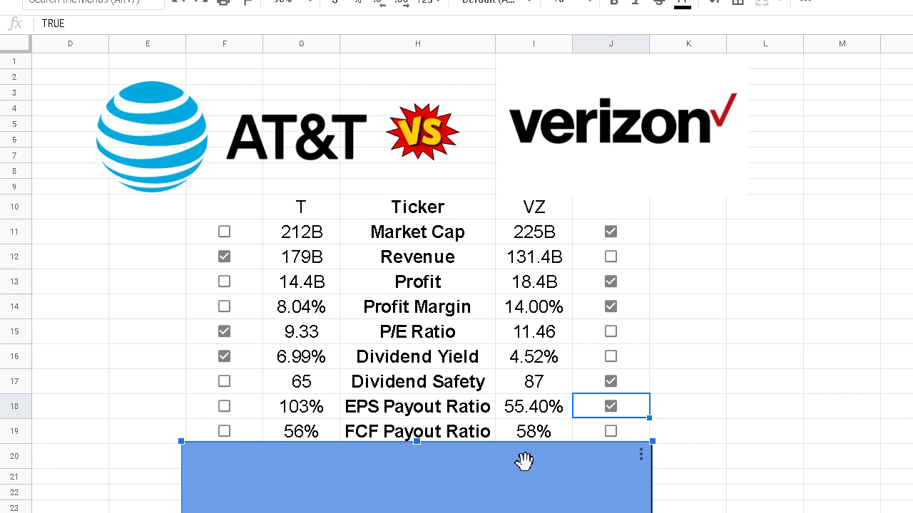
# Nudge the blue cover rectangle down to line up just below row 19, and deselect it
pyautogui.press('Down')
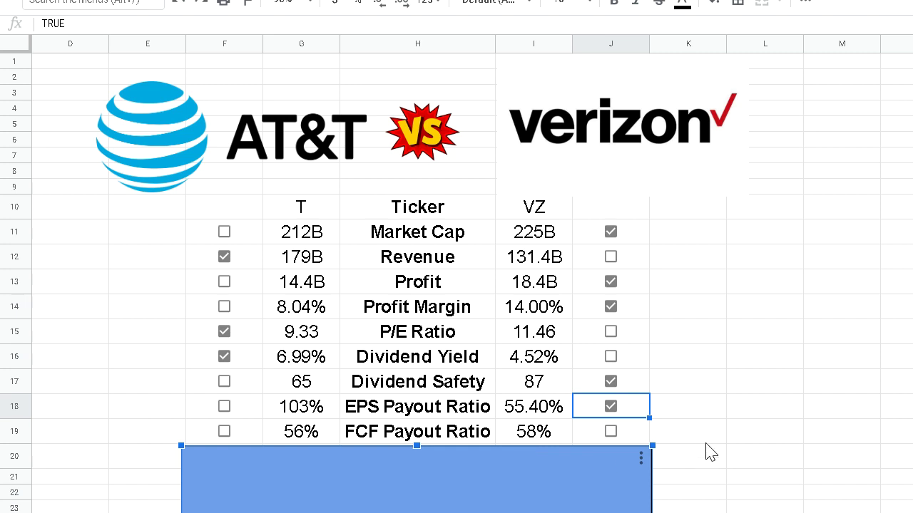
pyautogui.click(718, 488)
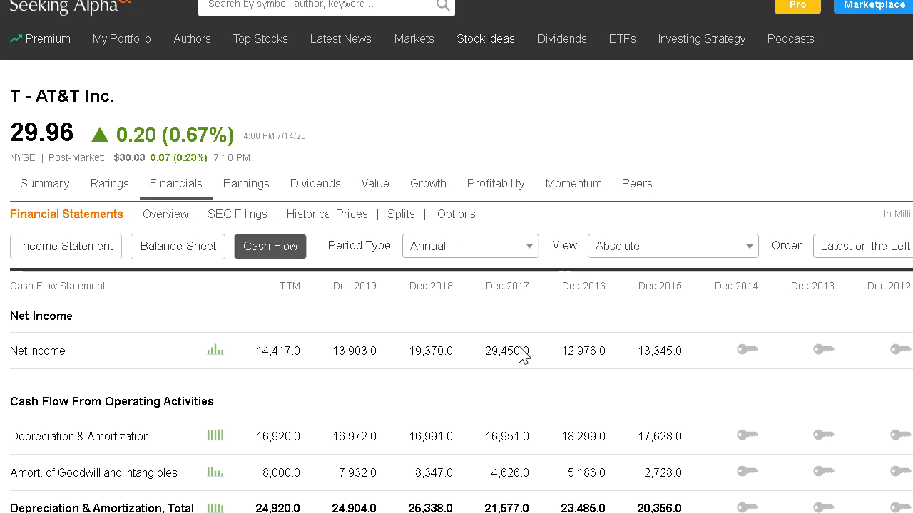
# Review AT&T's operating cash flow in Seeking Alpha's cash flow statement, and tick AT&T's FCF Payout Ratio checkbox in F19 of the spreadsheet
pyautogui.scroll(-13, 350, 342)
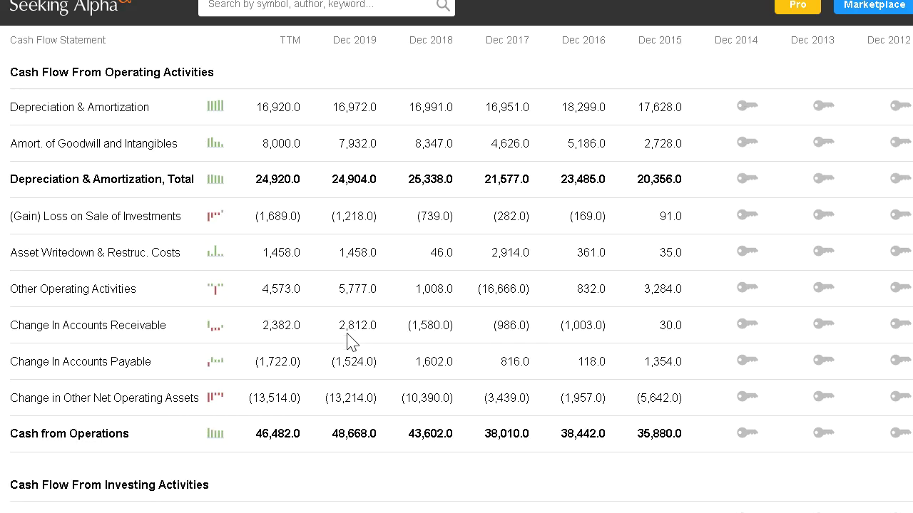
pyautogui.scroll(-8, 349, 342)
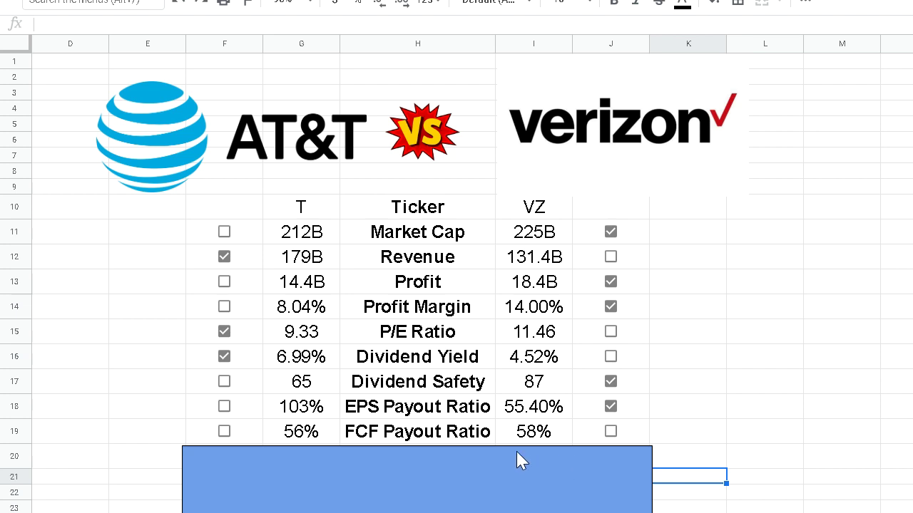
pyautogui.click(224, 431)
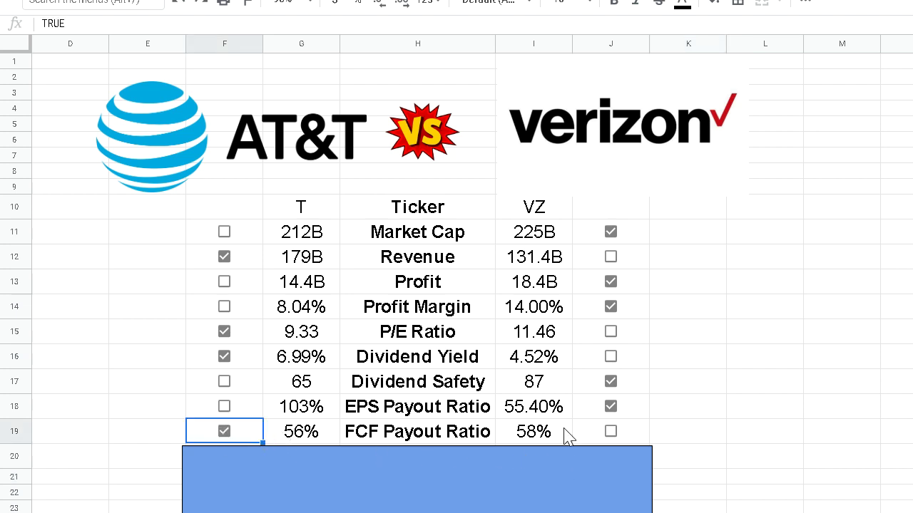
# Move the blue cover rectangle down below row 20 to uncover the Current Ratio row
pyautogui.click(516, 468)
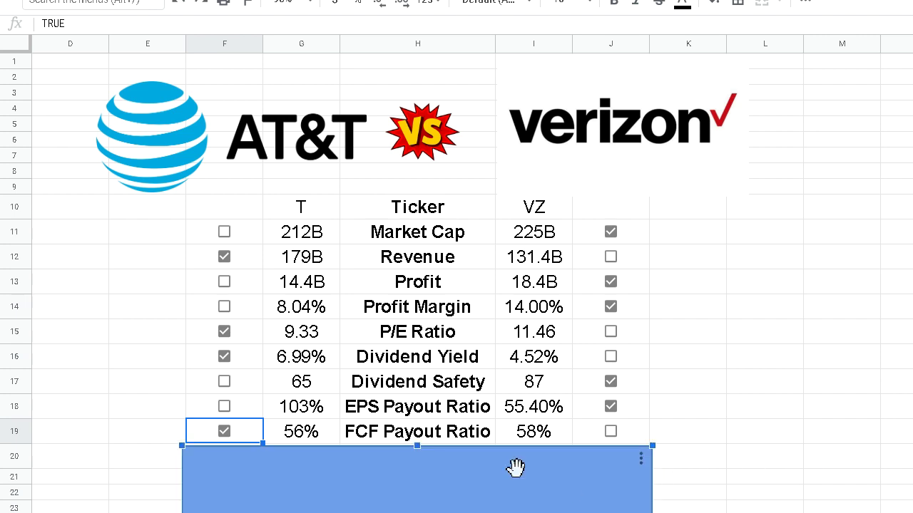
pyautogui.press('Down')
pyautogui.press('Down')
pyautogui.press('Down')
pyautogui.press('Down')
pyautogui.press('Down')
pyautogui.press('Down')
pyautogui.press('Down')
pyautogui.press('Down')
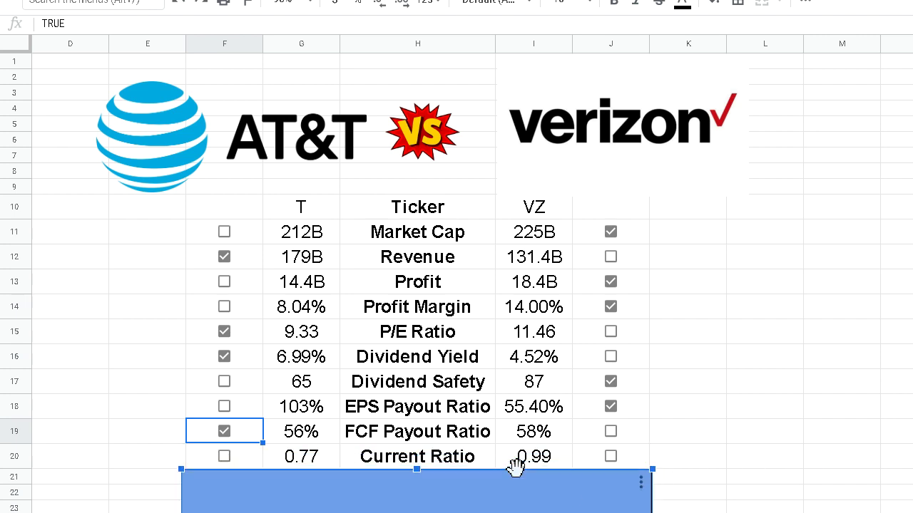
pyautogui.press('Down')
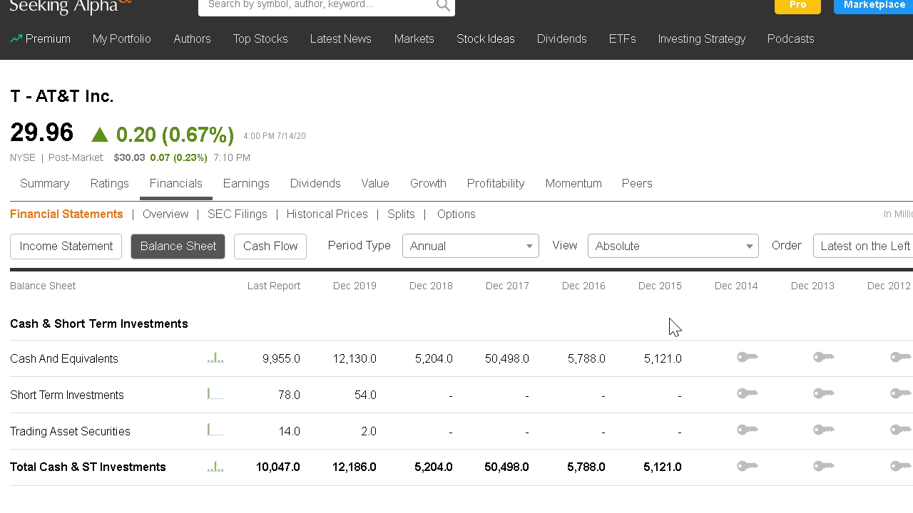
# Review AT&T's current assets and liabilities in Seeking Alpha's balance sheet, and tick Verizon's Current Ratio checkbox in J20 of the spreadsheet
pyautogui.scroll(-2, 559, 281)
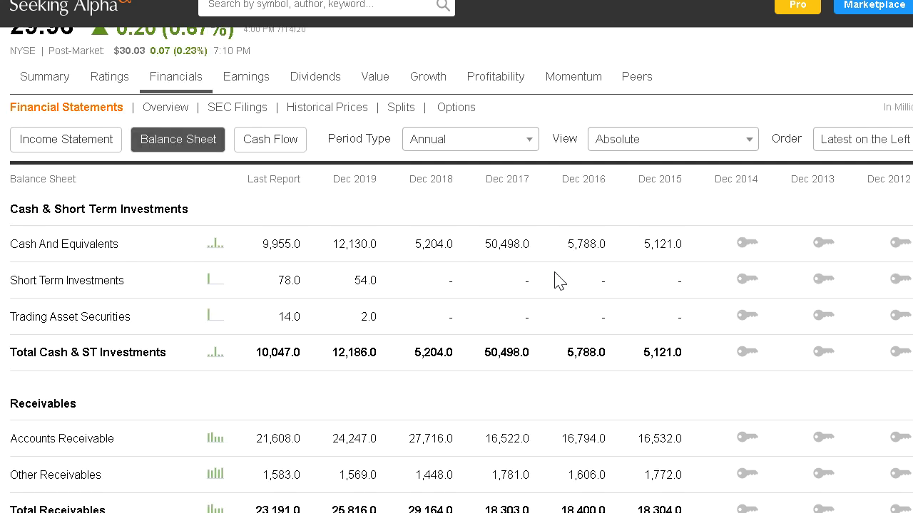
pyautogui.scroll(-2, 559, 280)
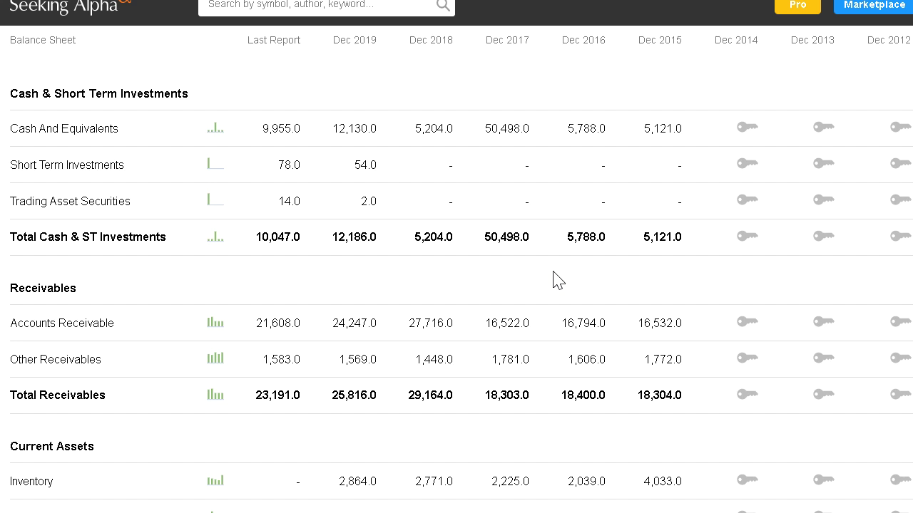
pyautogui.scroll(-6, 526, 246)
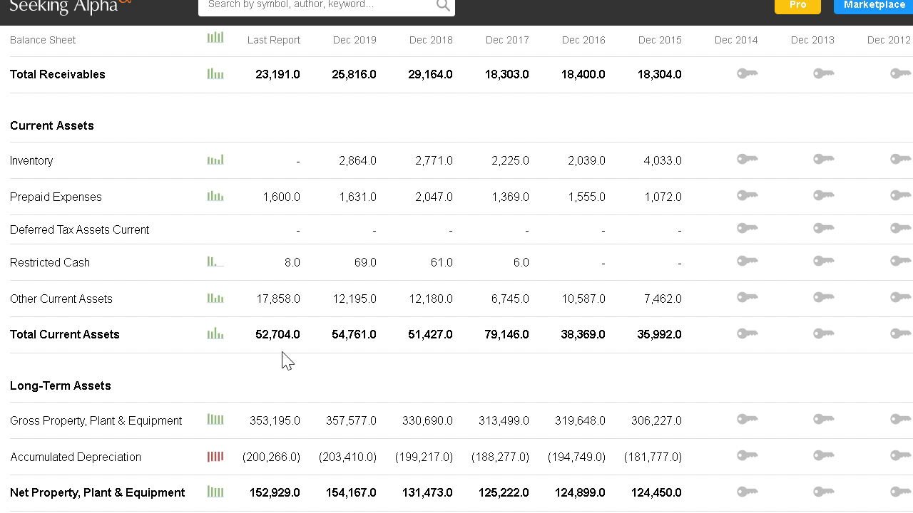
pyautogui.scroll(-10, 287, 361)
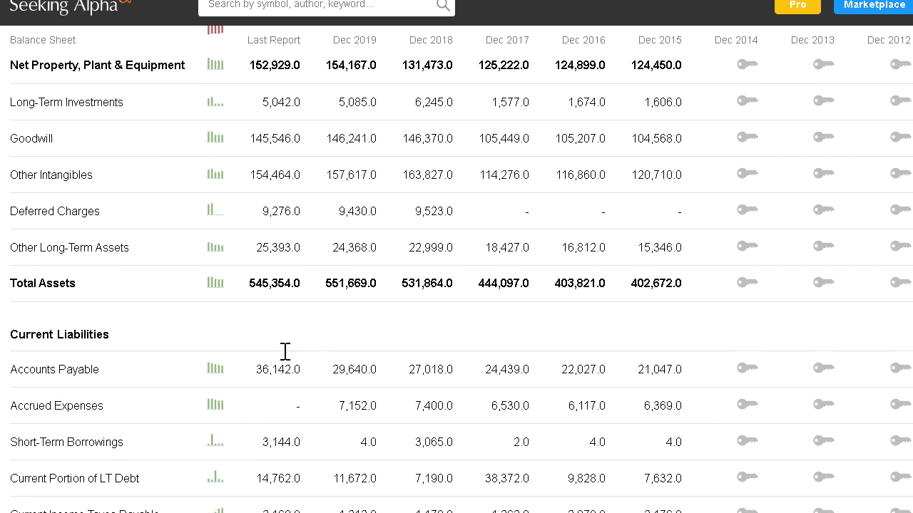
pyautogui.scroll(-2, 291, 428)
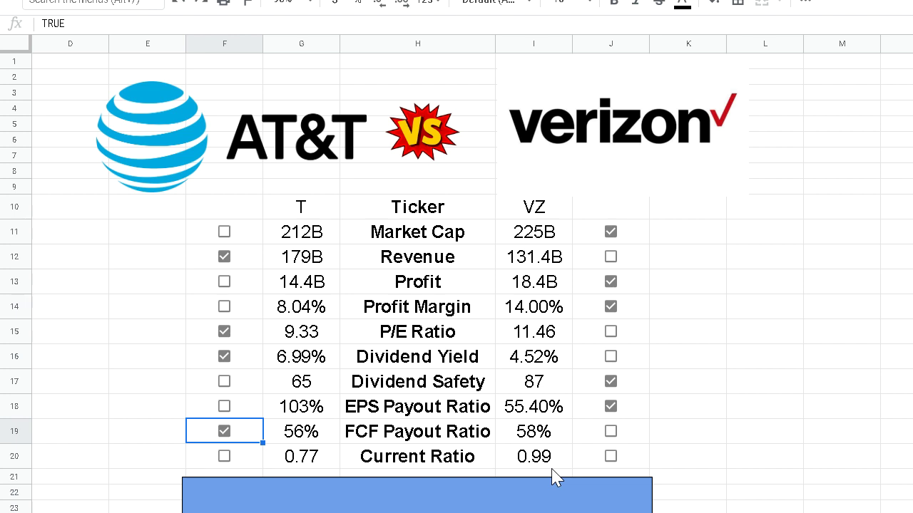
pyautogui.click(610, 456)
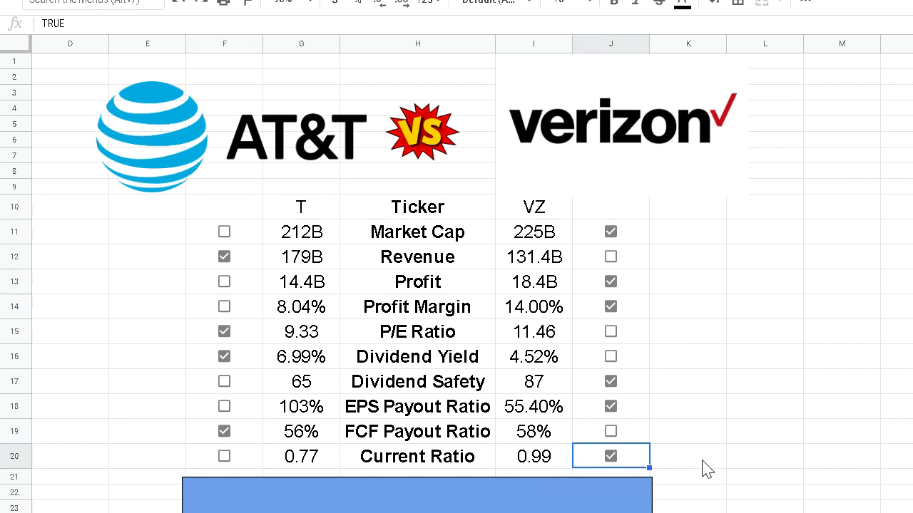